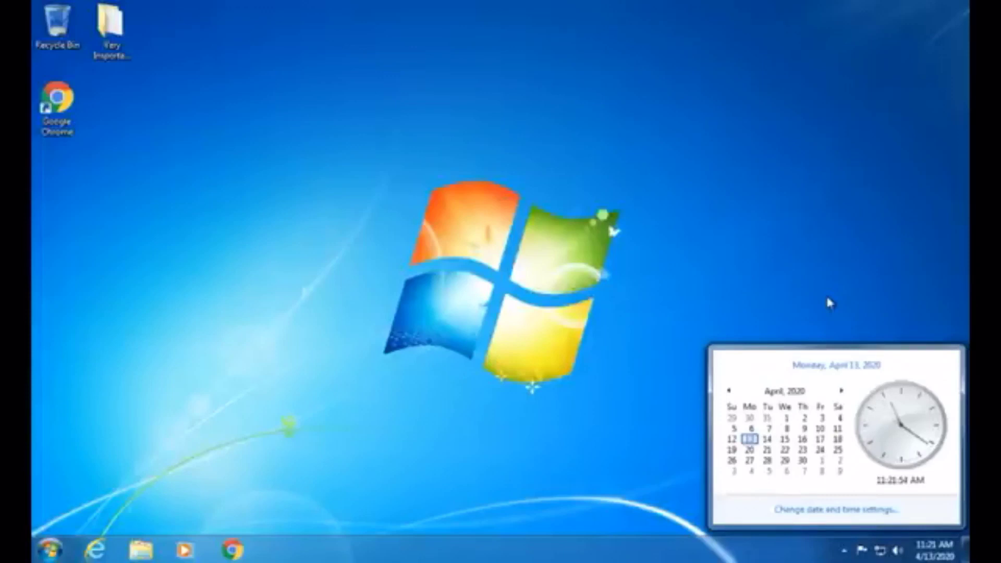
- Dismiss the taskbar date and time flyout to leave a clear Windows 7 desktop
left_click(827, 298)
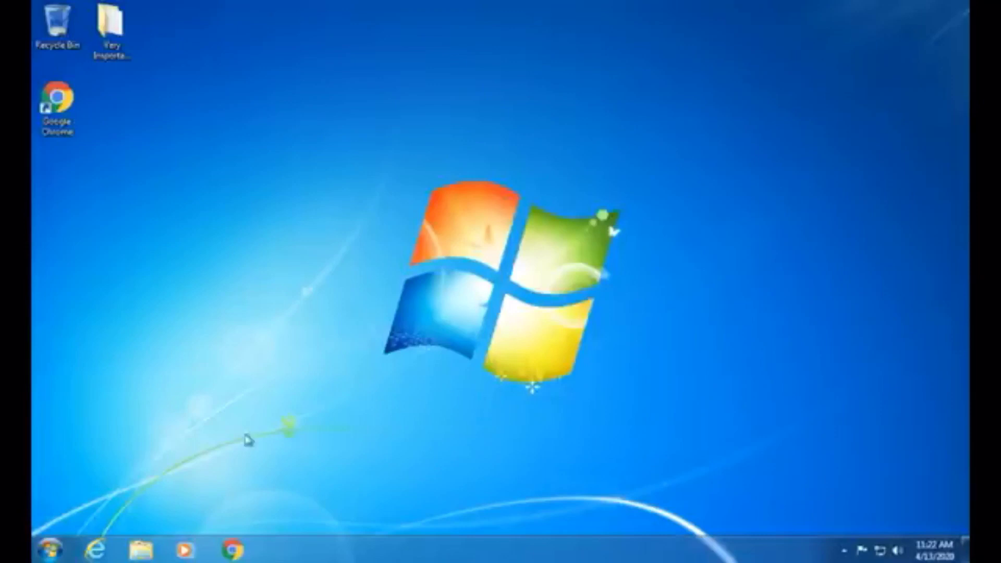
left_click(50, 547)
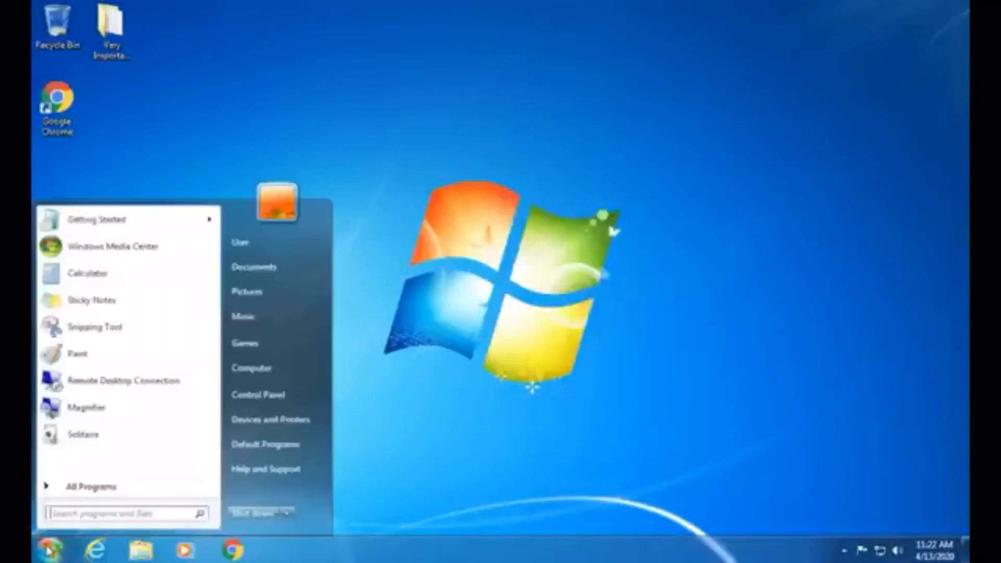
right_click(252, 369)
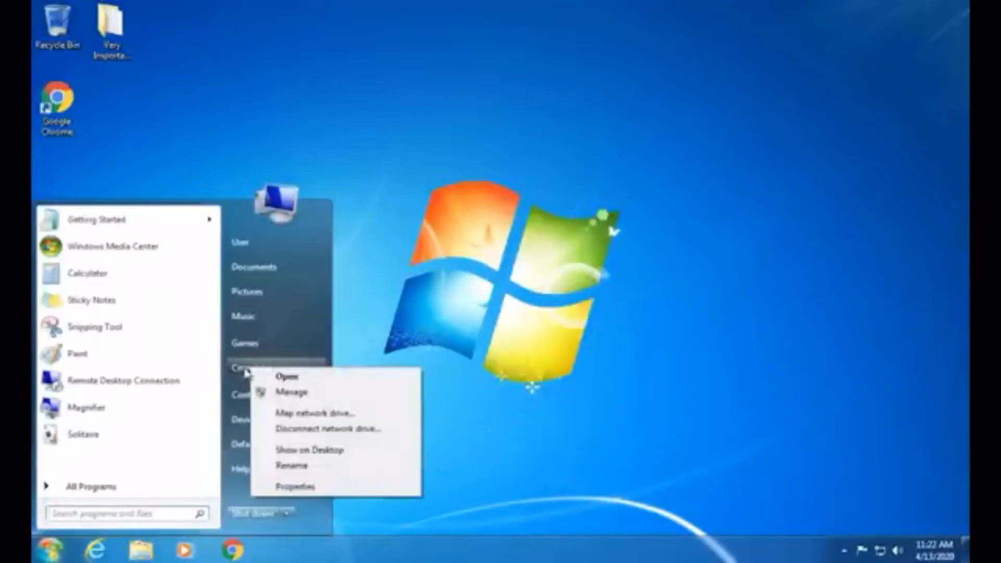
left_click(282, 487)
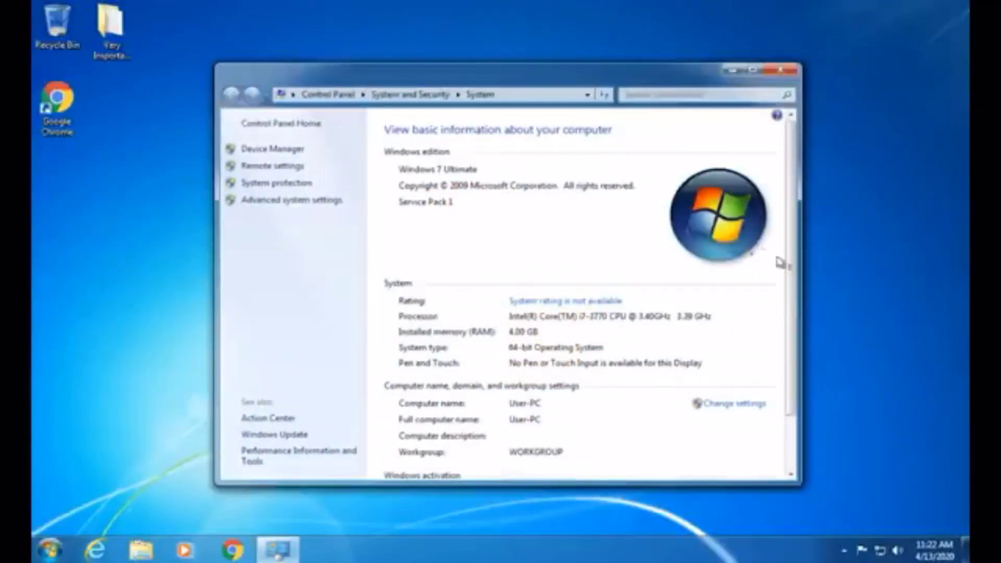
left_click_drag(789, 270, 794, 342)
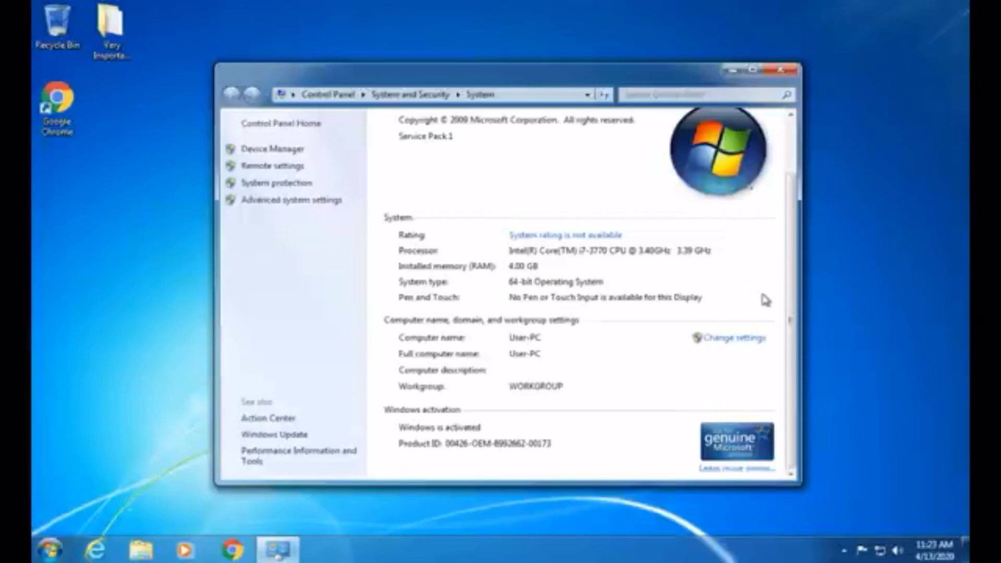
scroll(790, 319, "up", 2)
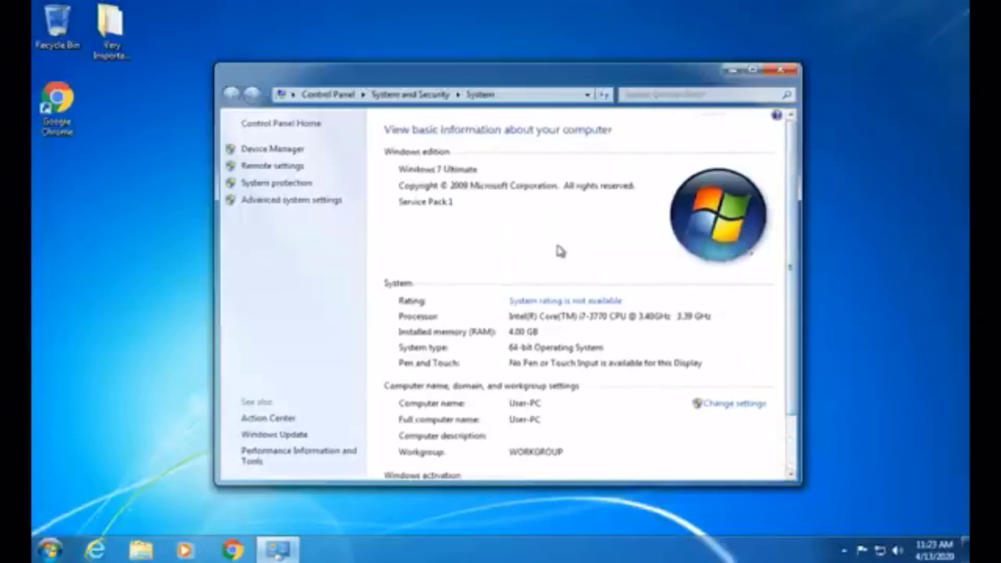
left_click(781, 71)
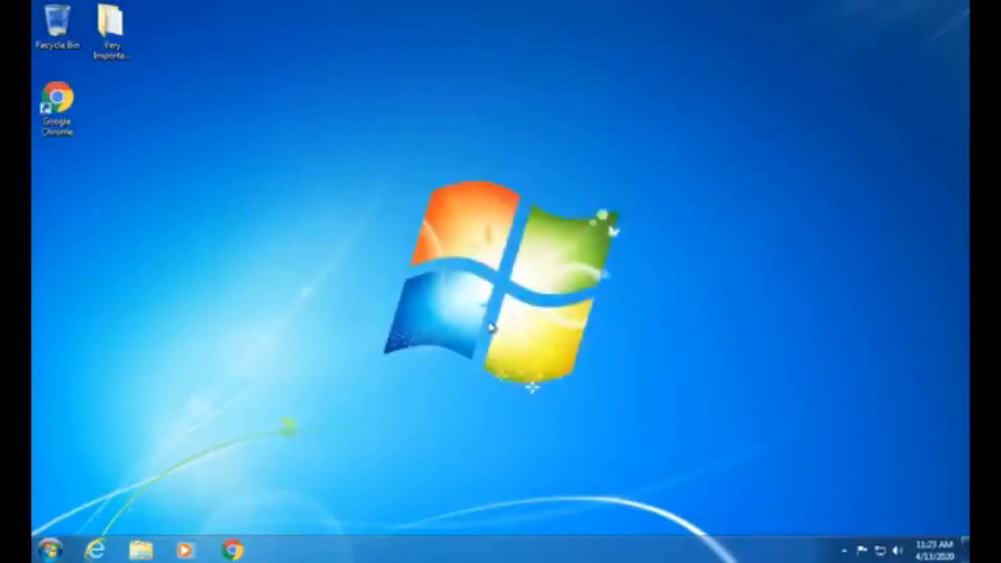
- Google 'Download Windows 10 ISO' in Chrome and open Microsoft's Windows 10 download page result
left_click(232, 550)
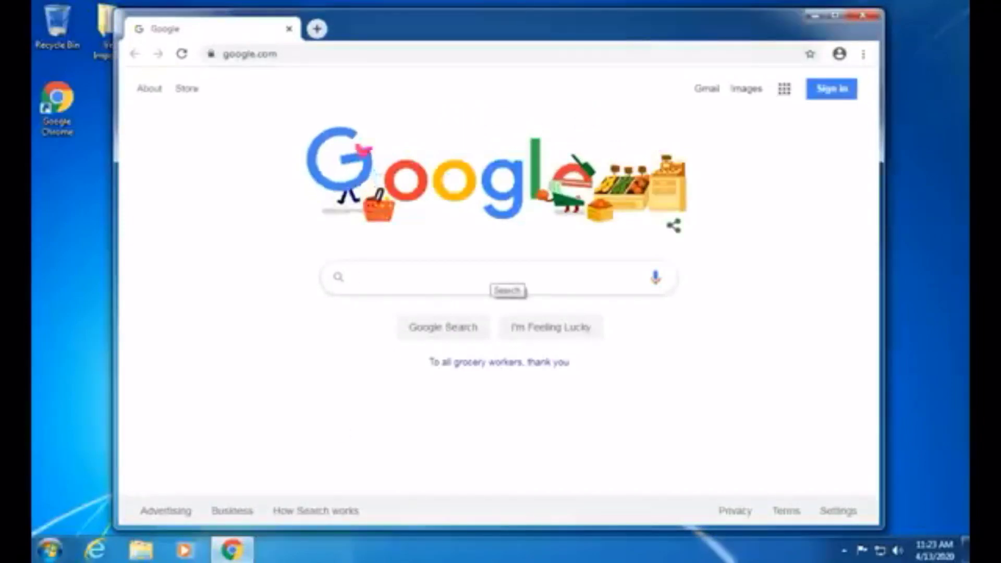
type("D")
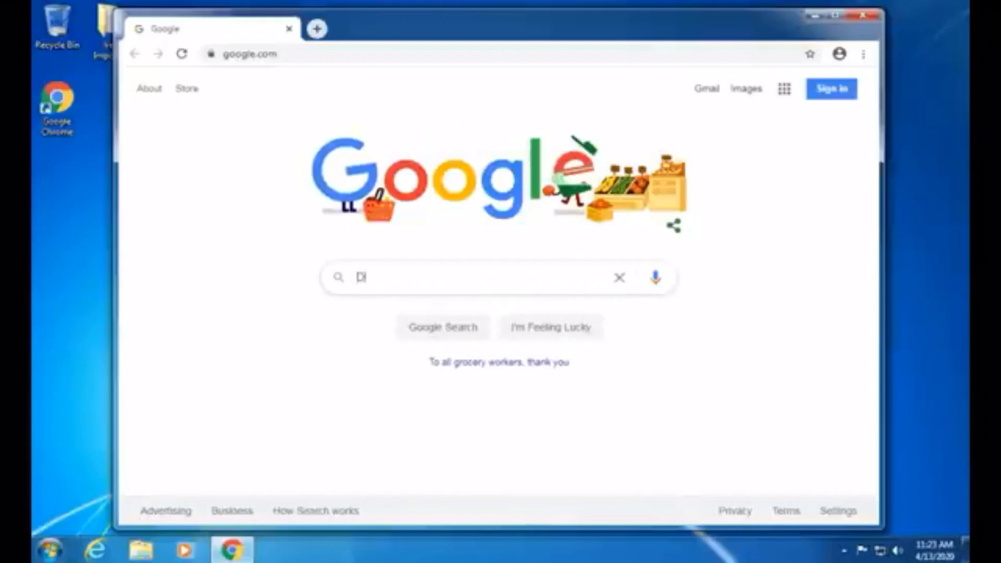
type("ownload Wind")
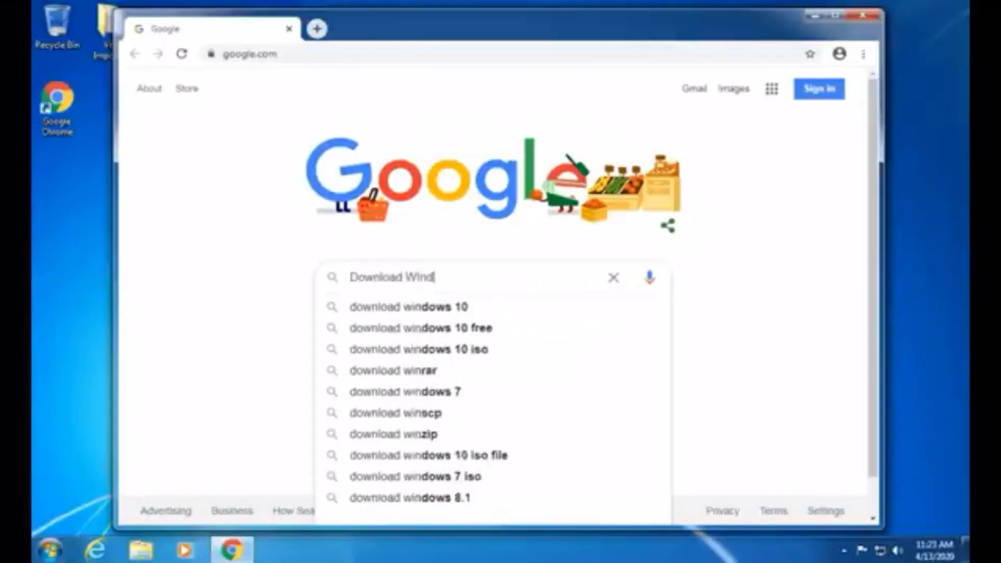
type("ows 10 ISO")
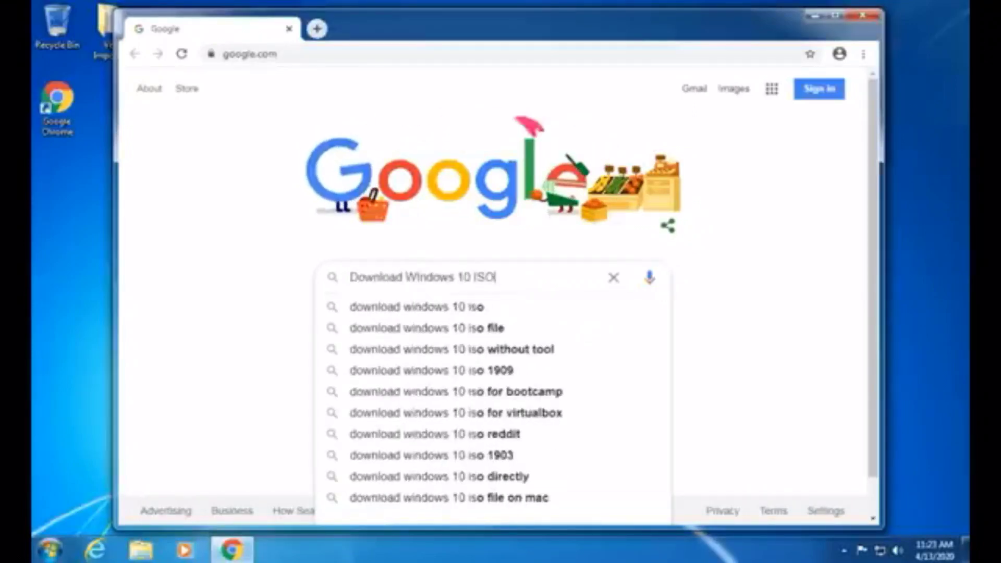
key("Return")
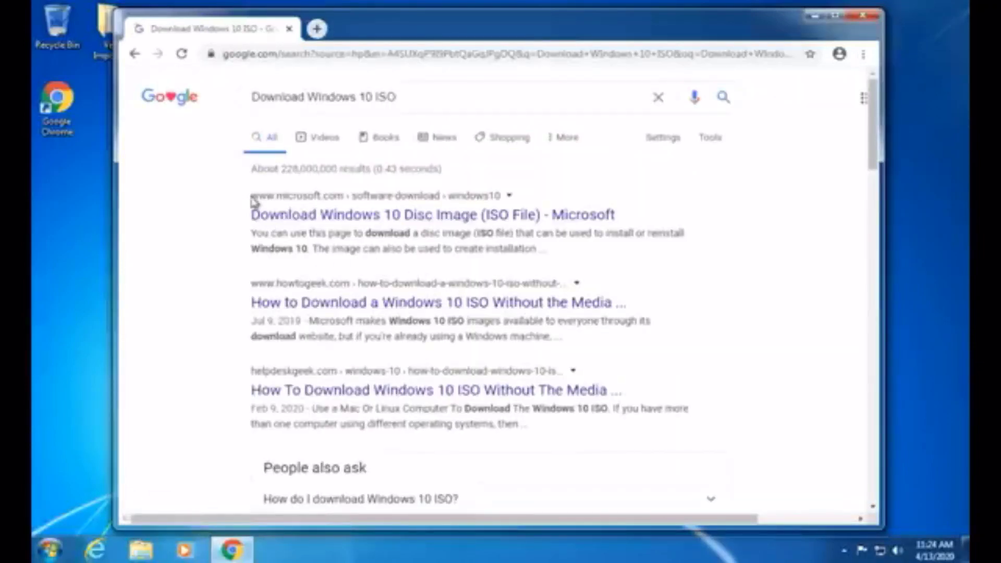
left_click_drag(252, 196, 487, 201)
left_click(190, 217)
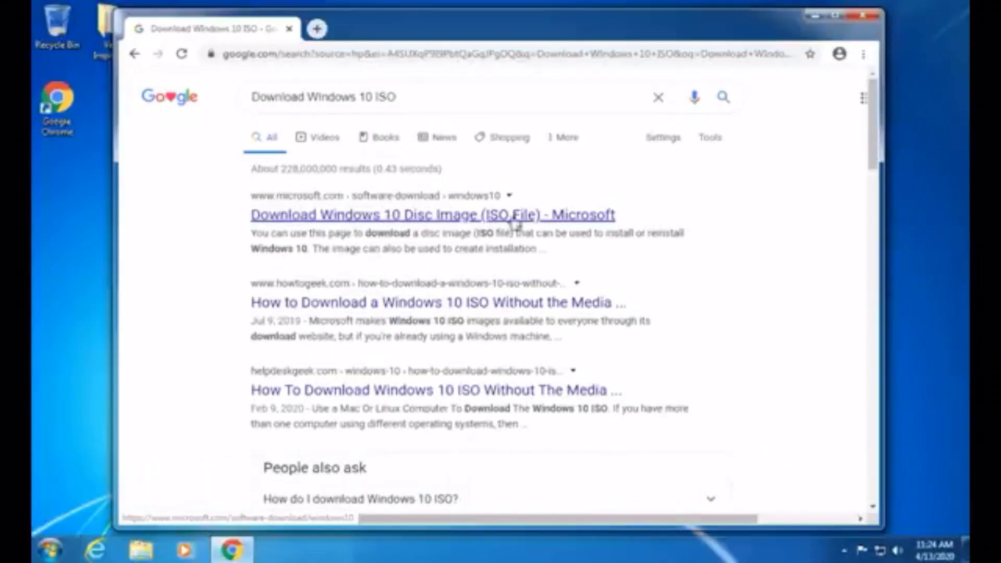
left_click(451, 220)
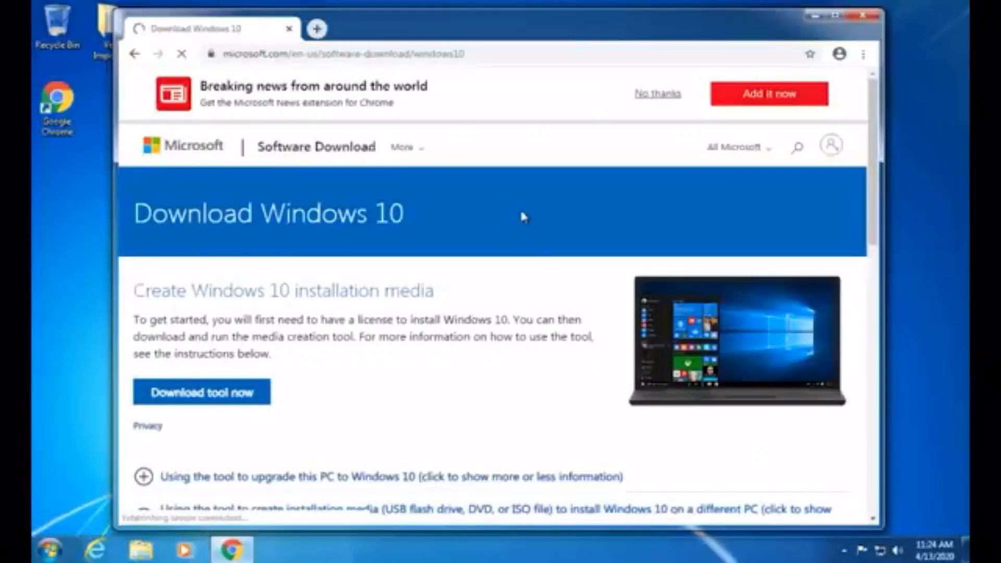
- Download the Media Creation Tool via Download tool now and run MediaCreationTool.exe
left_click_drag(134, 290, 442, 298)
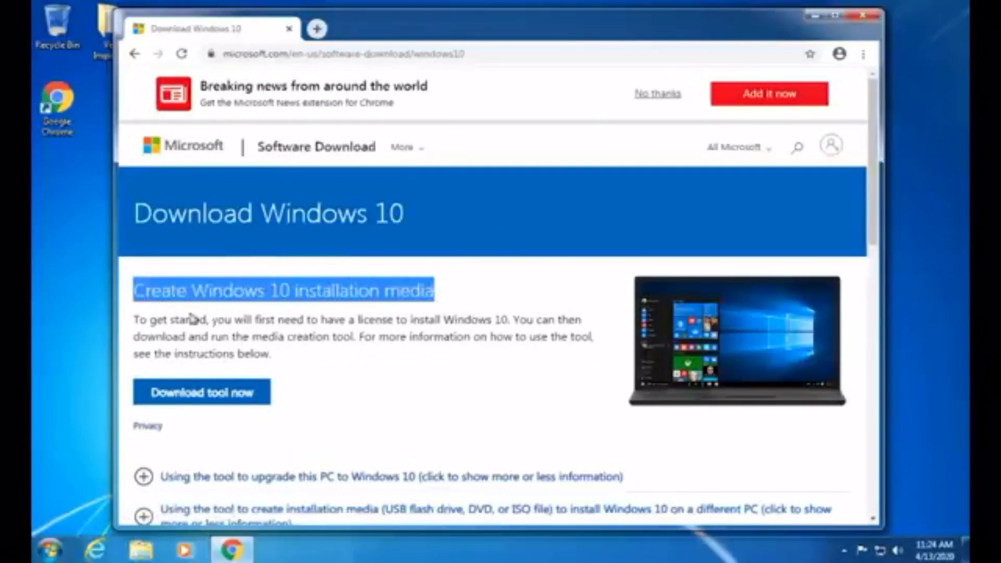
left_click(205, 395)
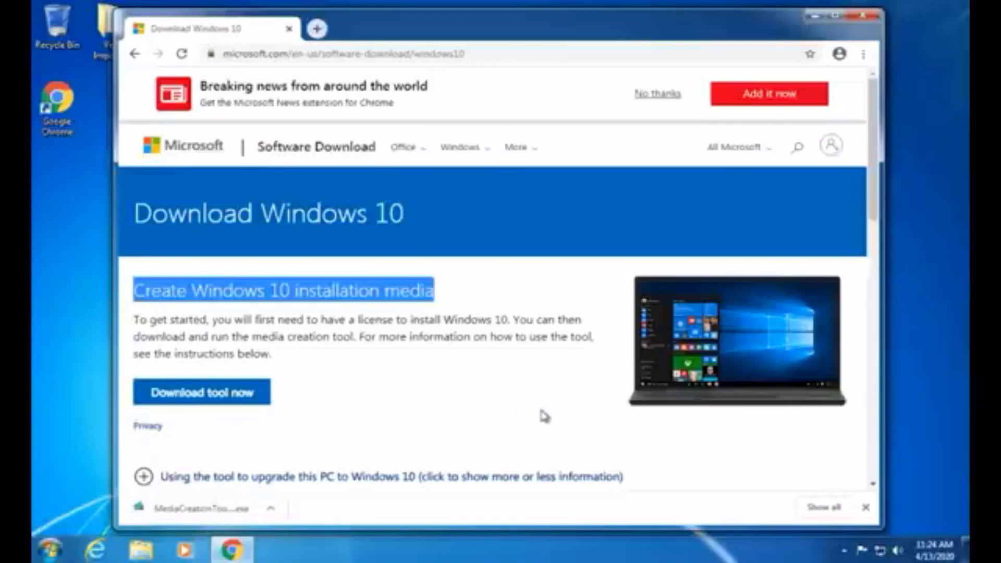
left_click(195, 510)
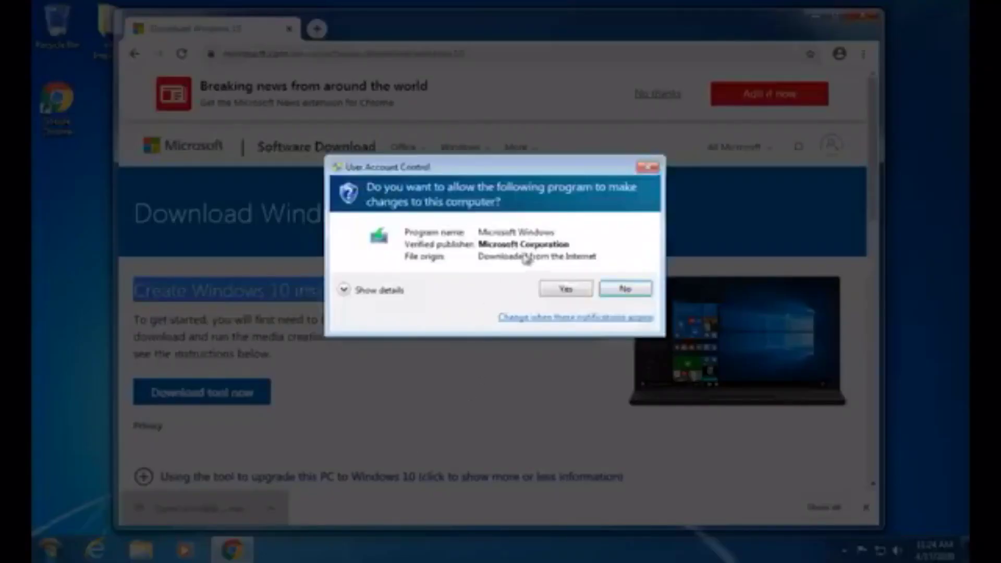
- Allow the Media Creation Tool through User Account Control and close Chrome
left_click(574, 290)
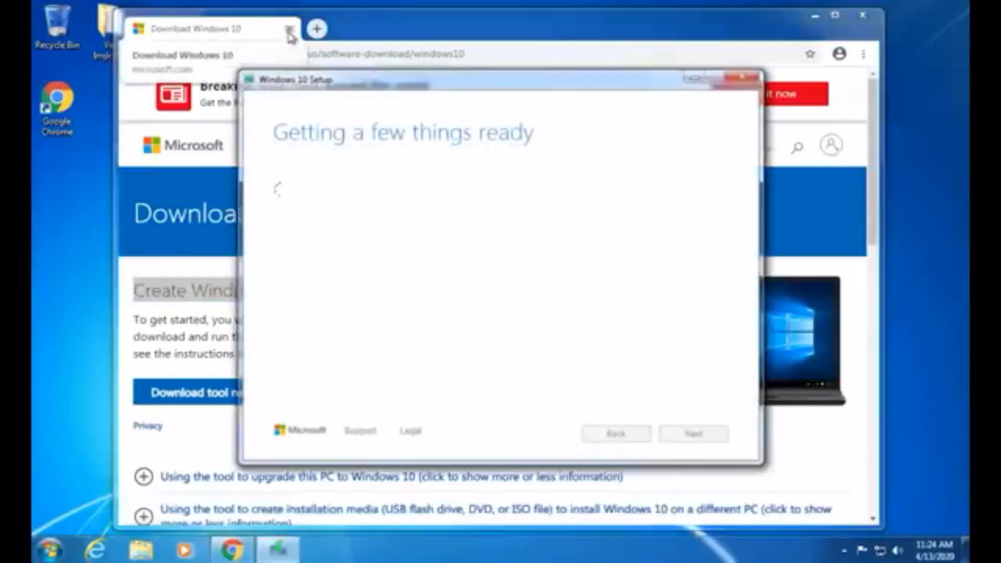
left_click(290, 29)
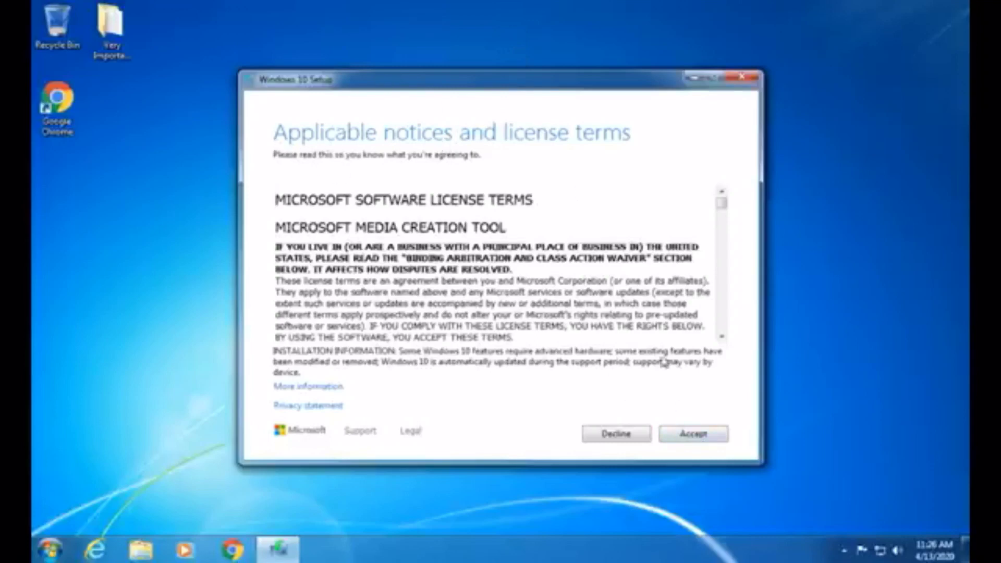
- Accept the Media Creation Tool license terms and proceed with Upgrade this PC now
left_click(698, 437)
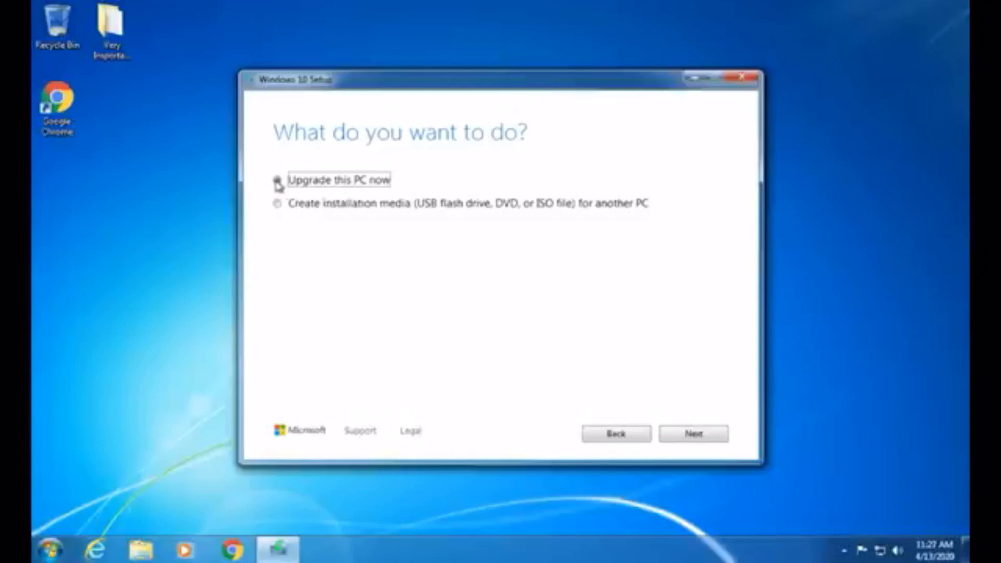
left_click(693, 433)
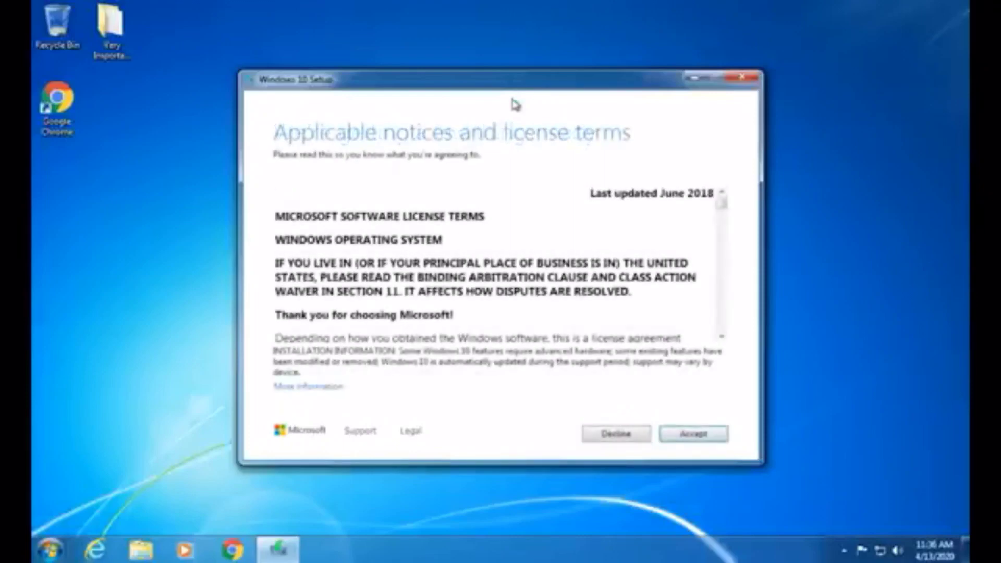
- Accept the Windows 10 license terms and go to the Choose what to keep options
left_click(693, 433)
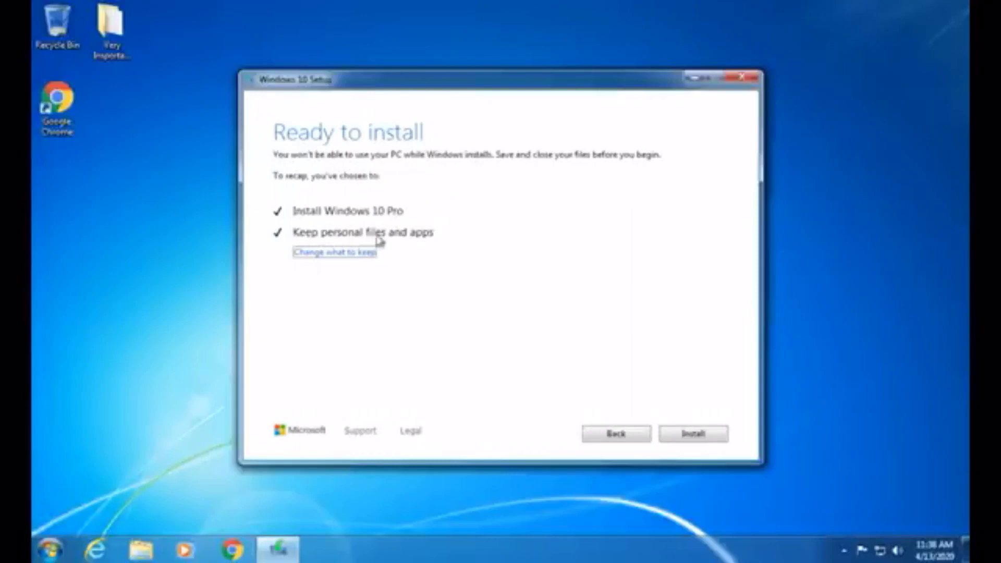
left_click(313, 253)
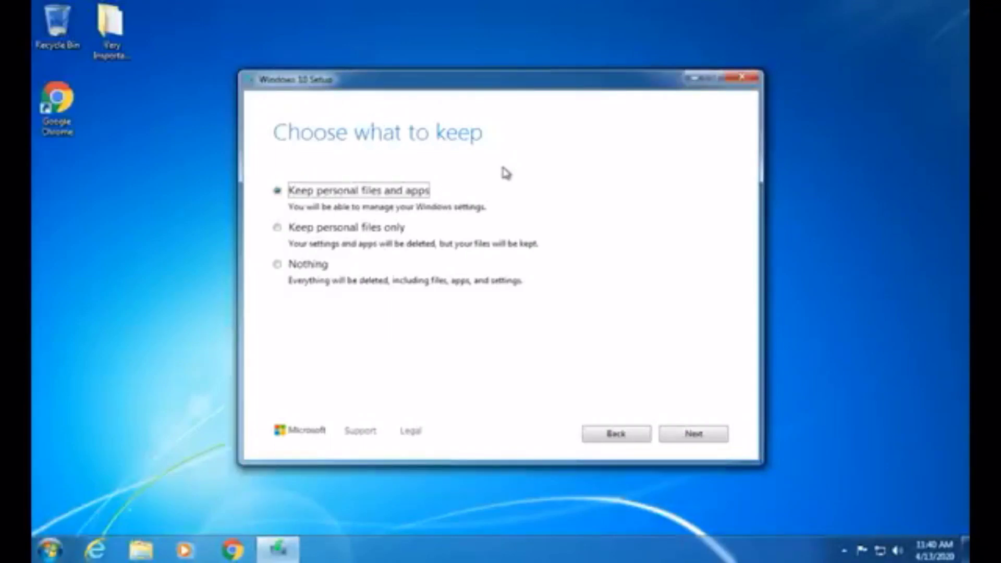
left_click(110, 29)
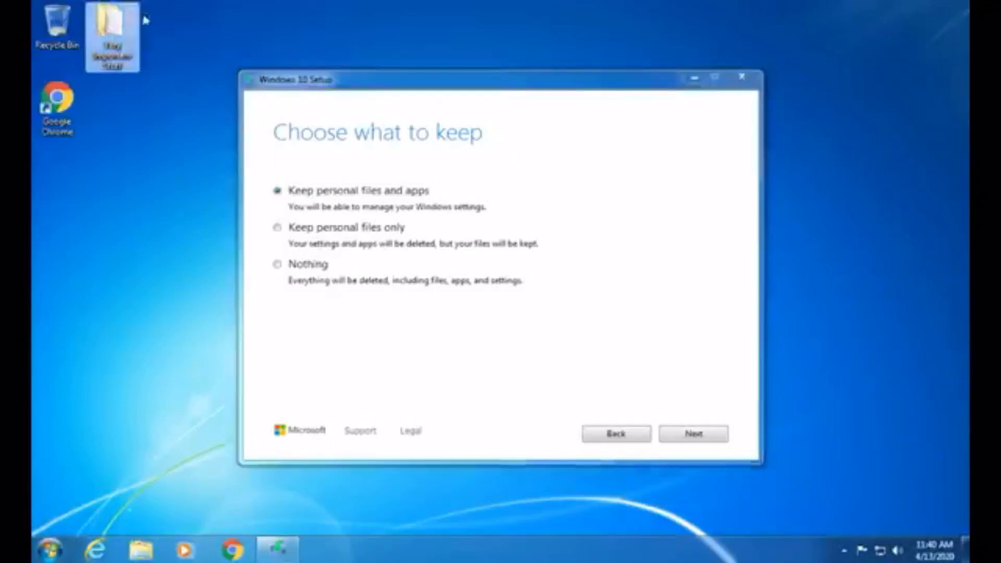
double_click(116, 63)
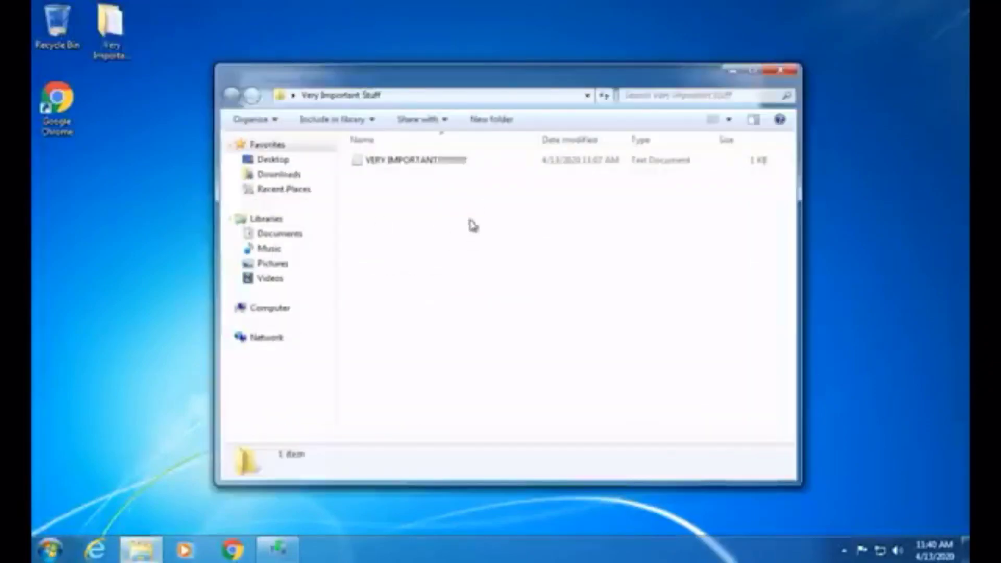
double_click(416, 161)
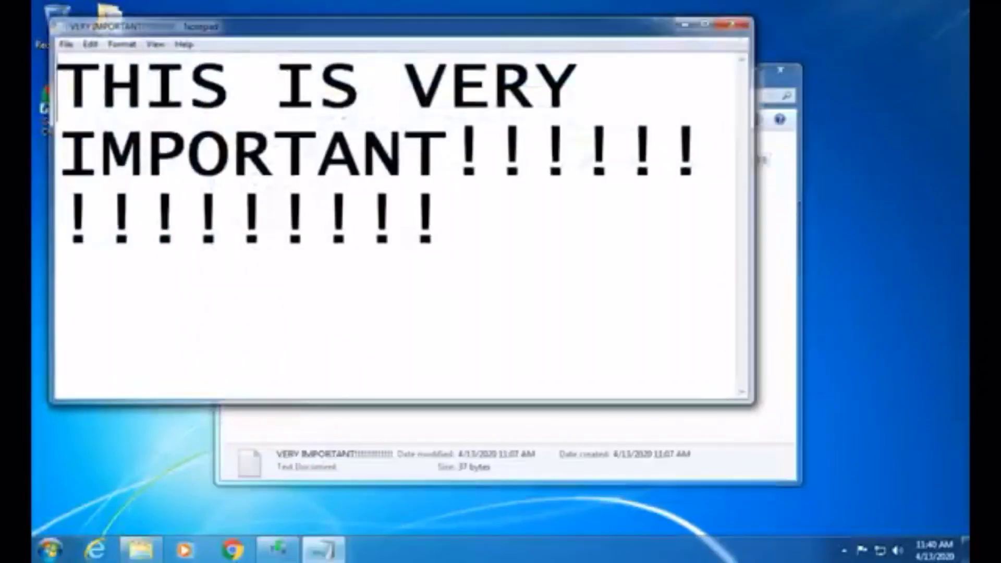
left_click(742, 25)
left_click(780, 70)
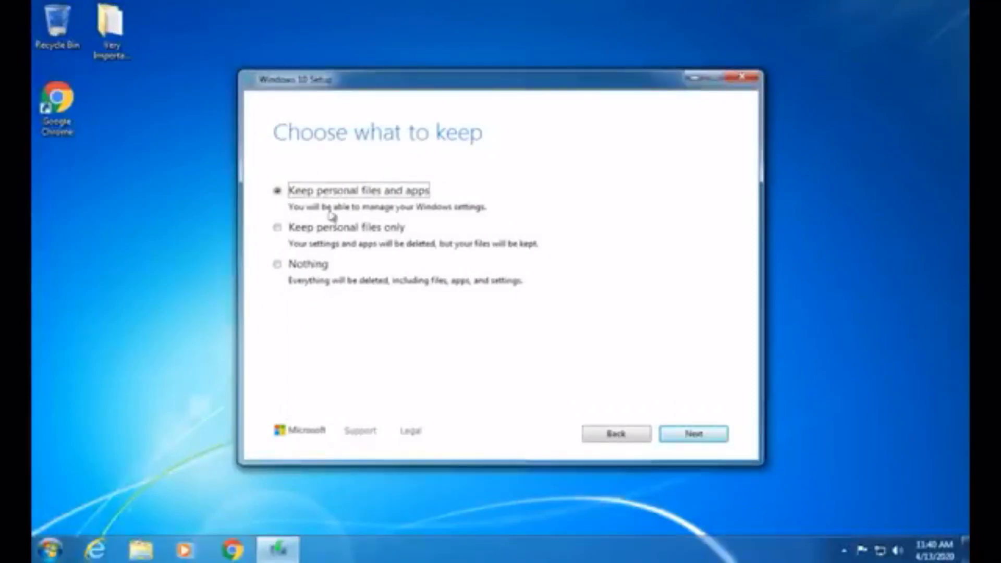
left_click(112, 28)
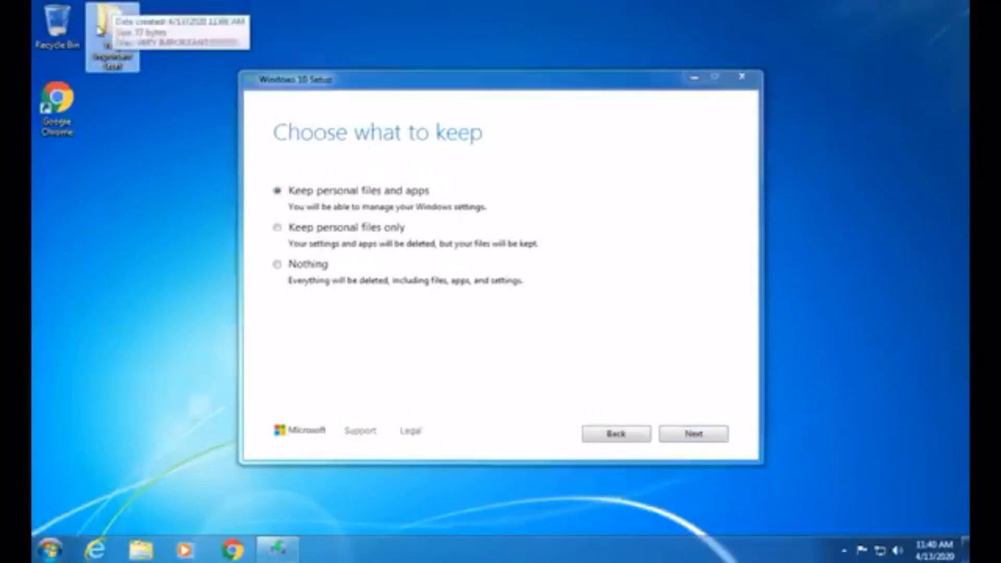
- Choose Keep personal files and apps and continue to the readiness check
left_click(138, 126)
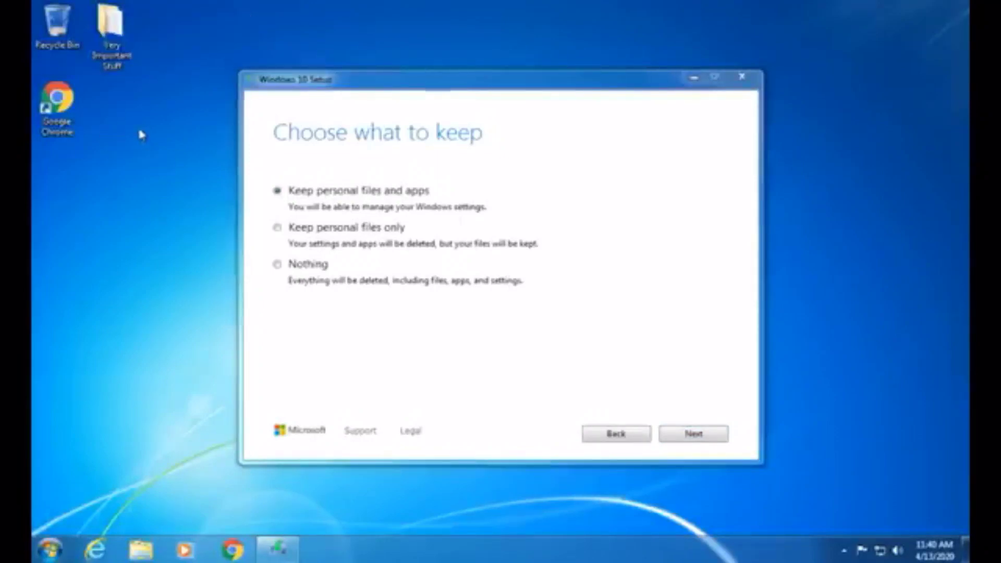
left_click(520, 170)
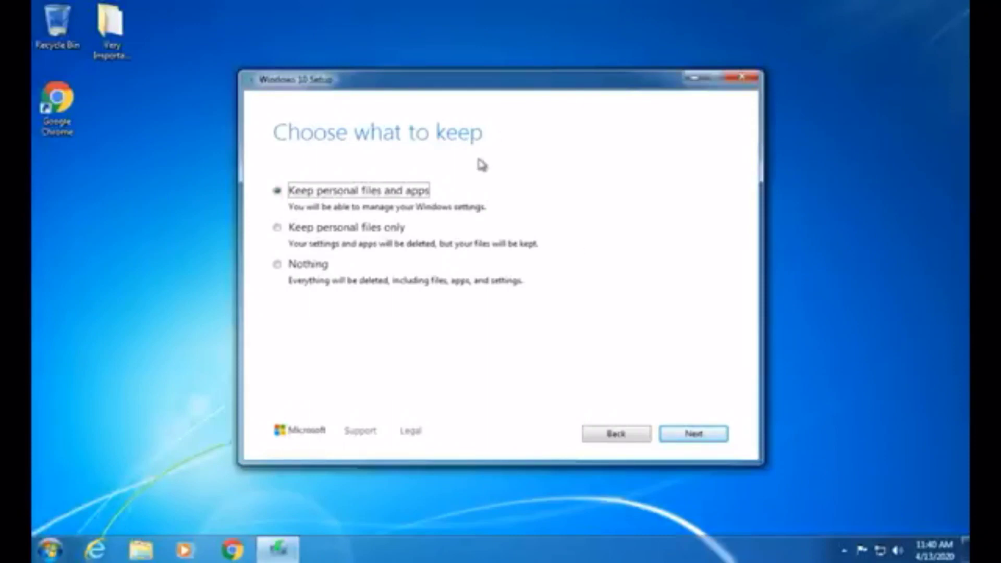
left_click(278, 265)
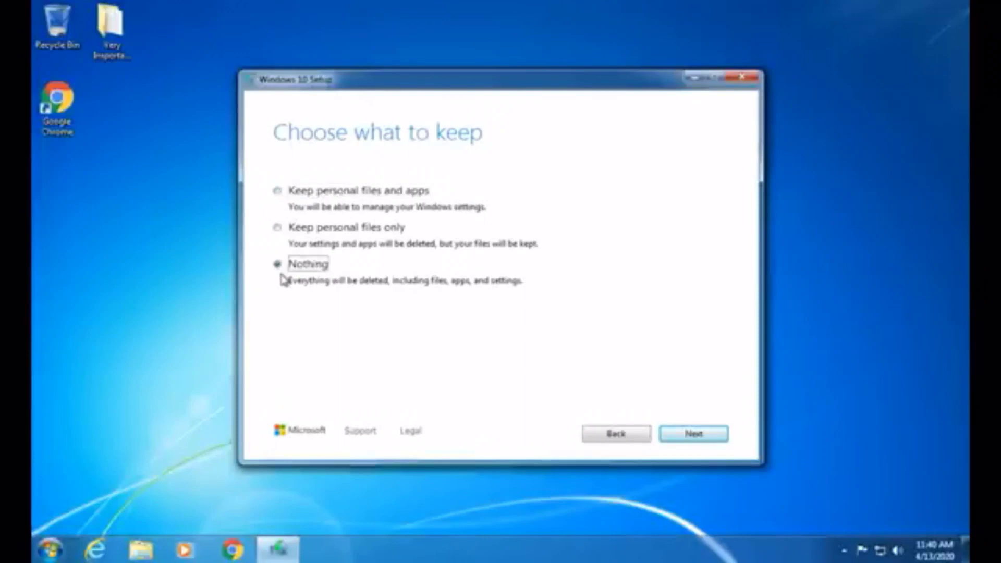
left_click(278, 228)
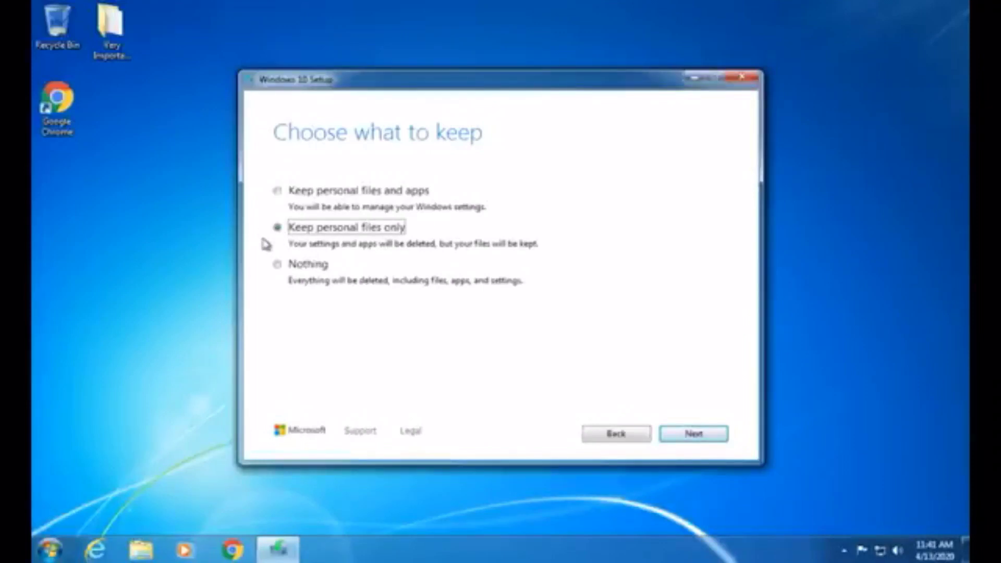
left_click(277, 191)
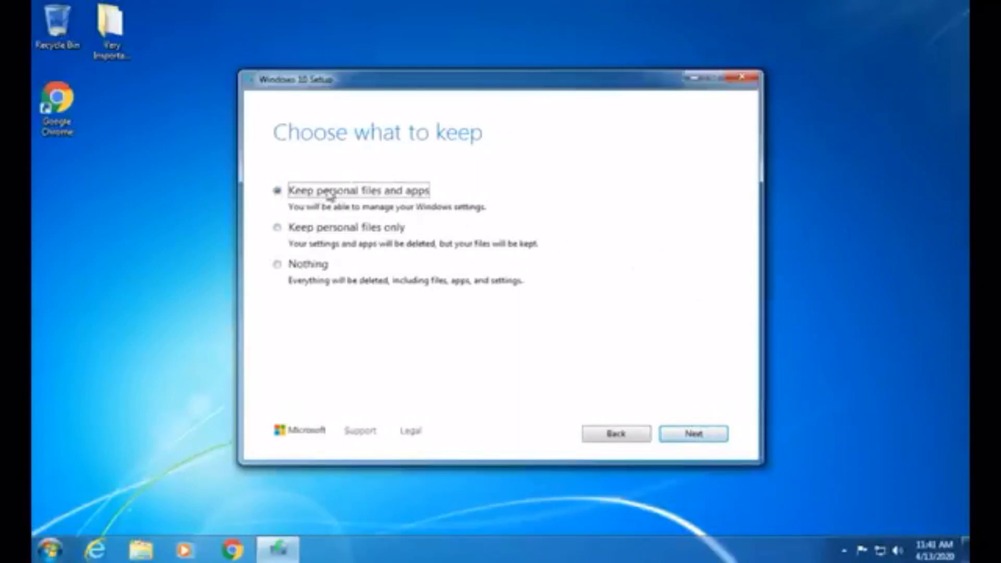
left_click(693, 433)
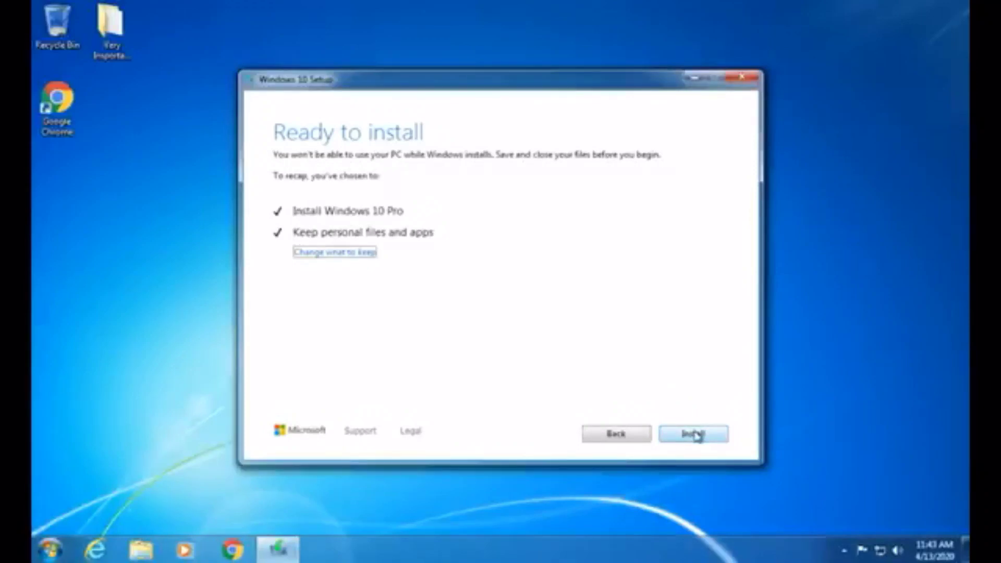
- Start installing Windows 10 Pro from the Ready to install summary
left_click(695, 434)
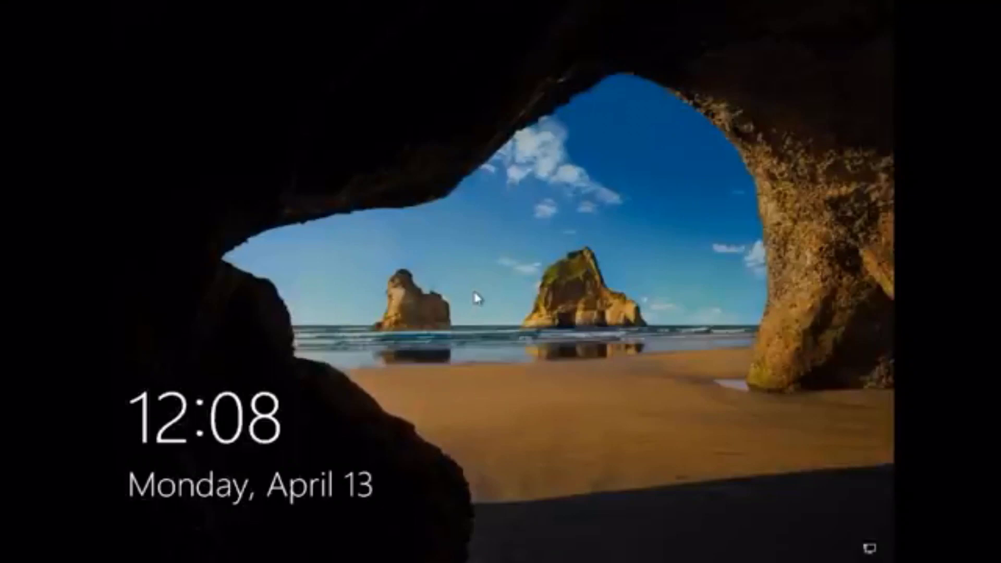
- Sign in to Windows 10 from the lock screen with the account password
left_click(488, 324)
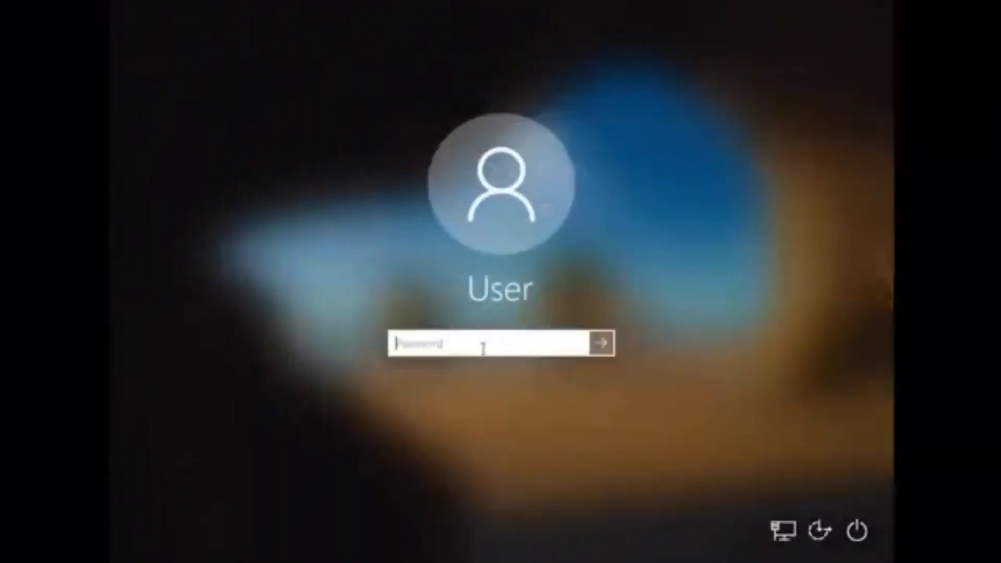
type("a")
key("Return")
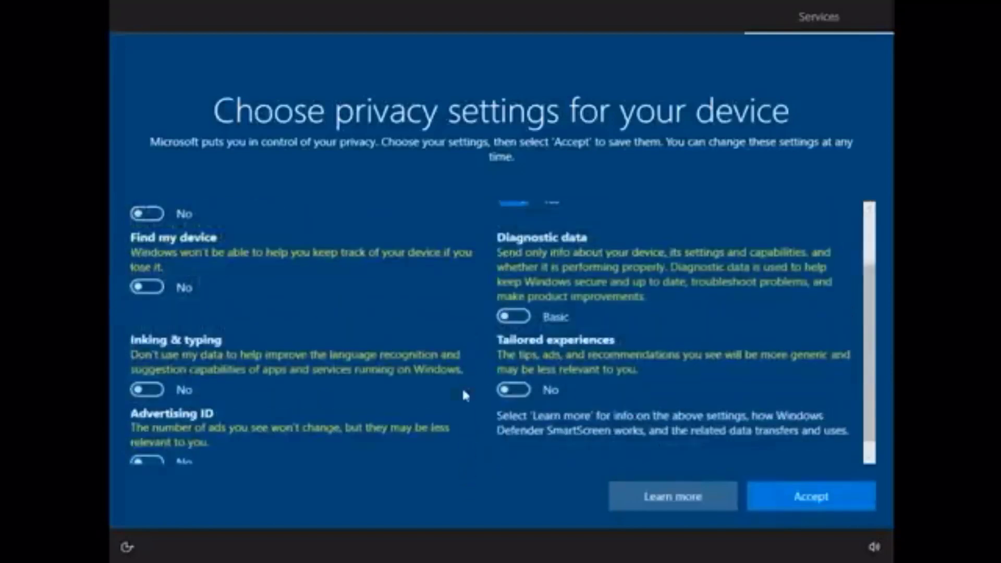
- Turn off location sharing and accept the privacy settings to finish setup
scroll(479, 332, "up", 3)
left_click(509, 281)
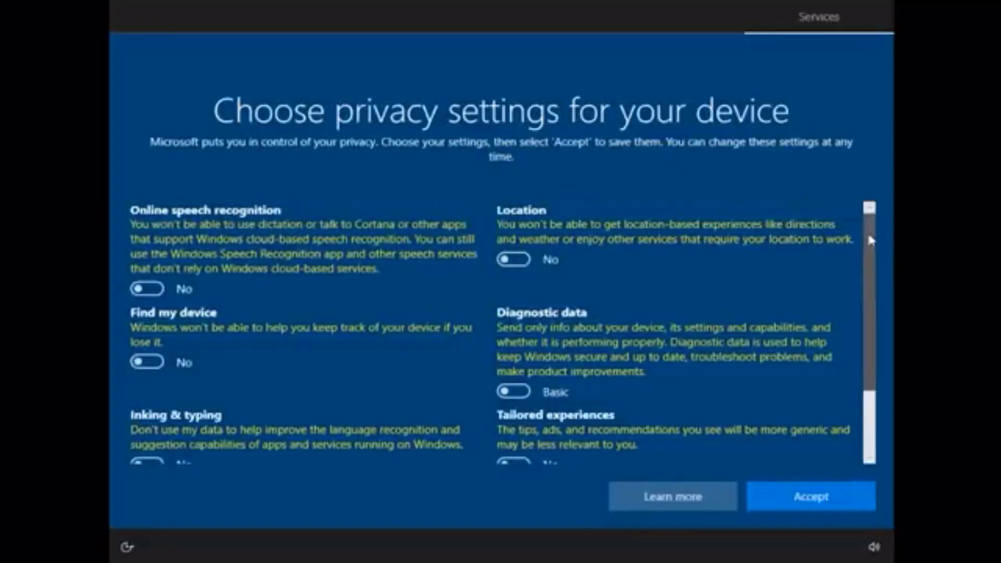
left_click_drag(868, 231, 812, 194)
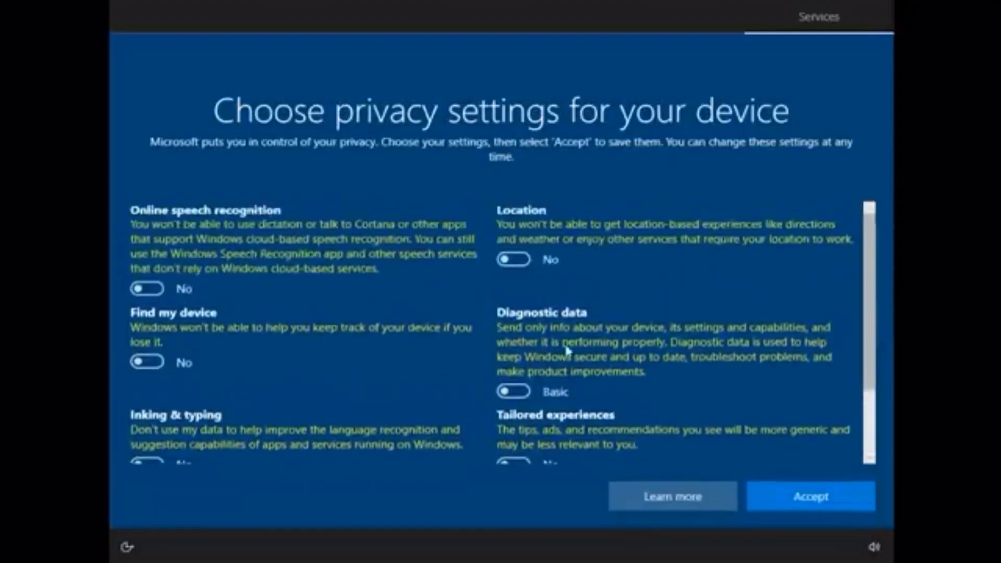
left_click(812, 496)
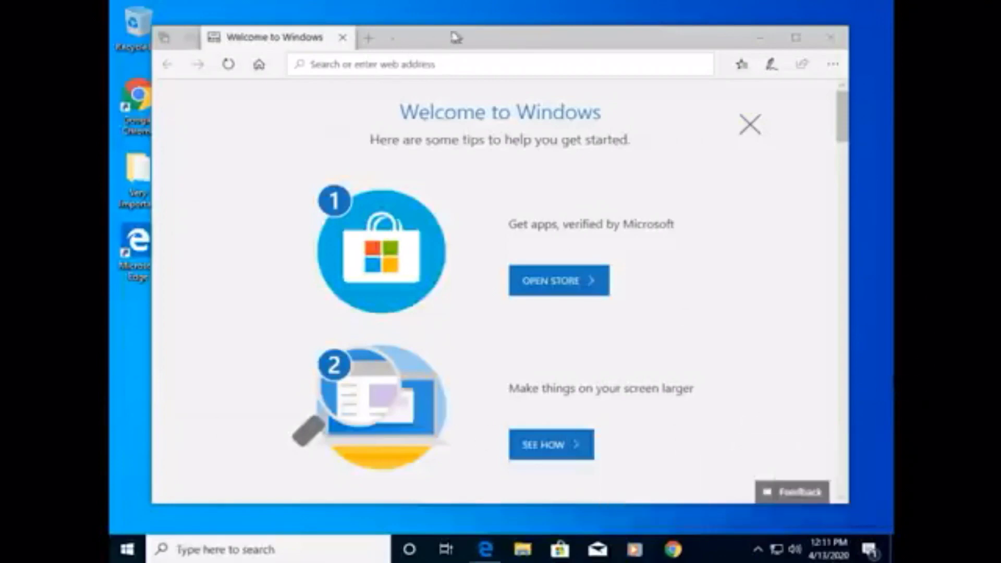
- Close the Welcome to Windows page in Edge and open the Start menu
left_click(522, 50)
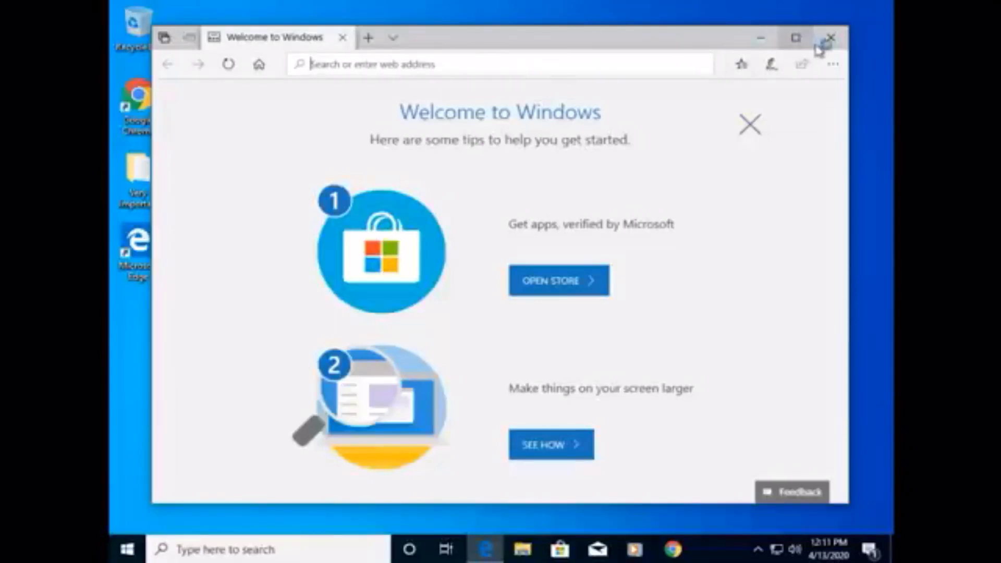
left_click(831, 38)
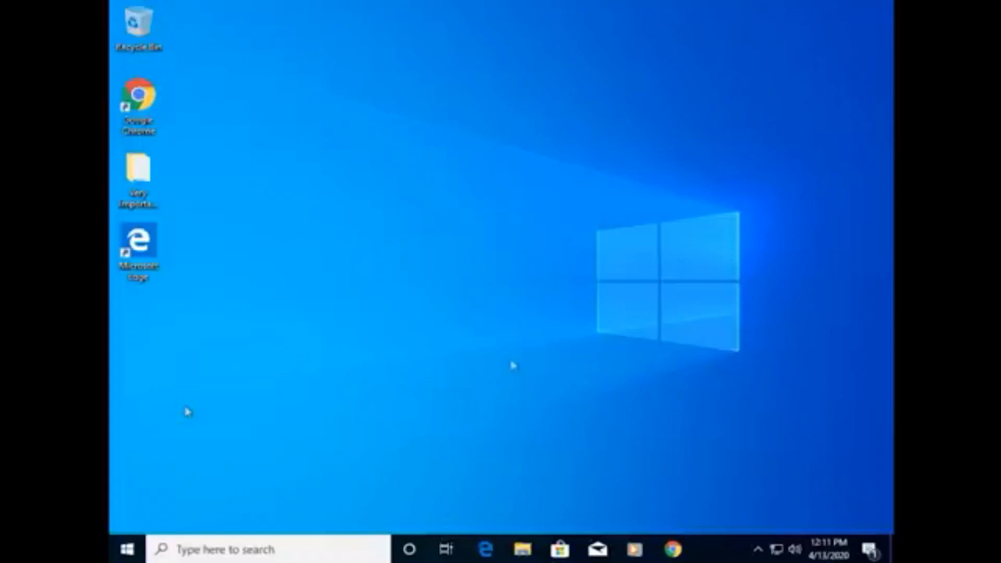
left_click(127, 547)
left_click(127, 481)
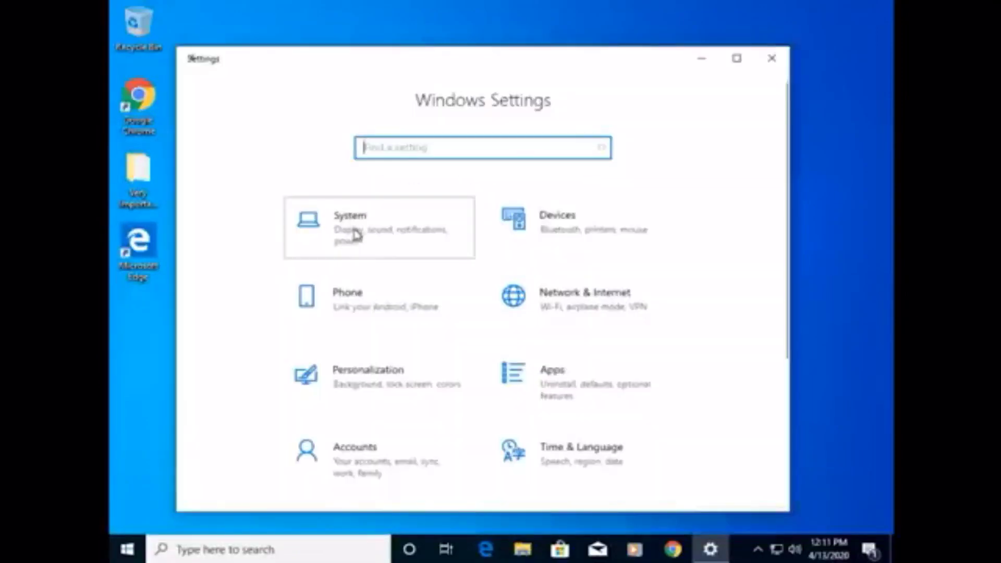
left_click(355, 235)
scroll(292, 417, "down", 5)
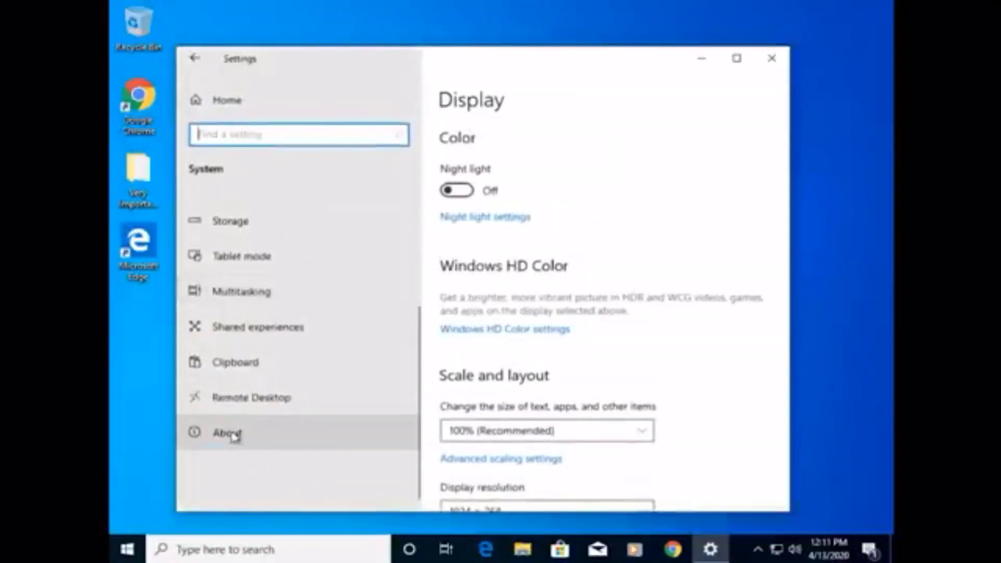
left_click(233, 433)
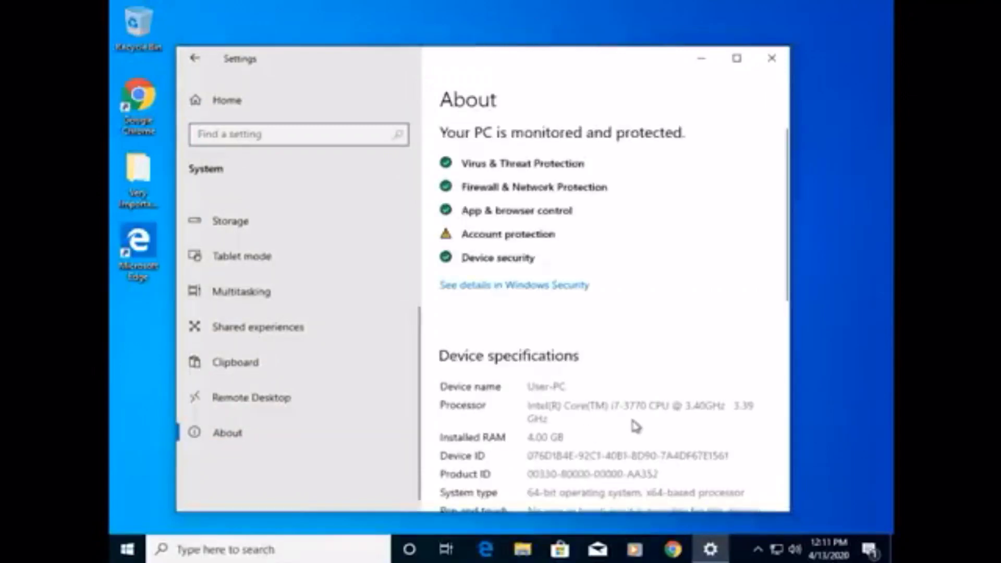
scroll(636, 427, "down", 2)
scroll(636, 427, "down", 5)
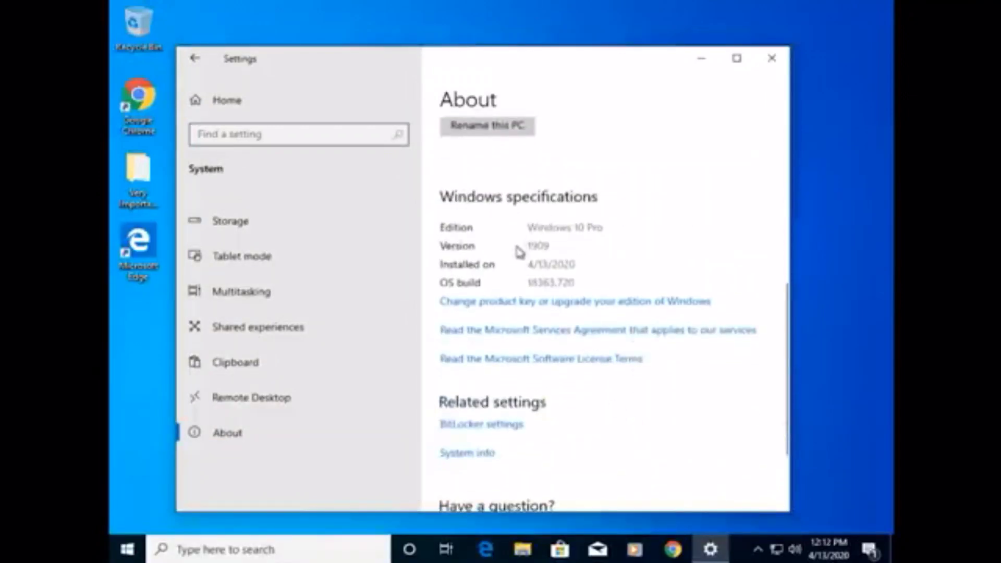
left_click(295, 99)
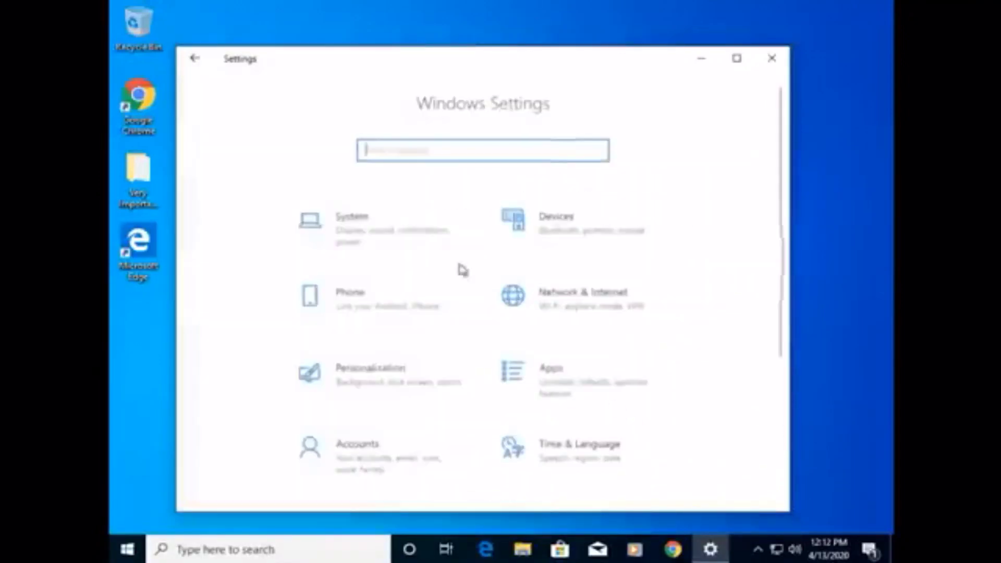
scroll(566, 411, "down", 3)
scroll(566, 412, "down", 2)
left_click(551, 472)
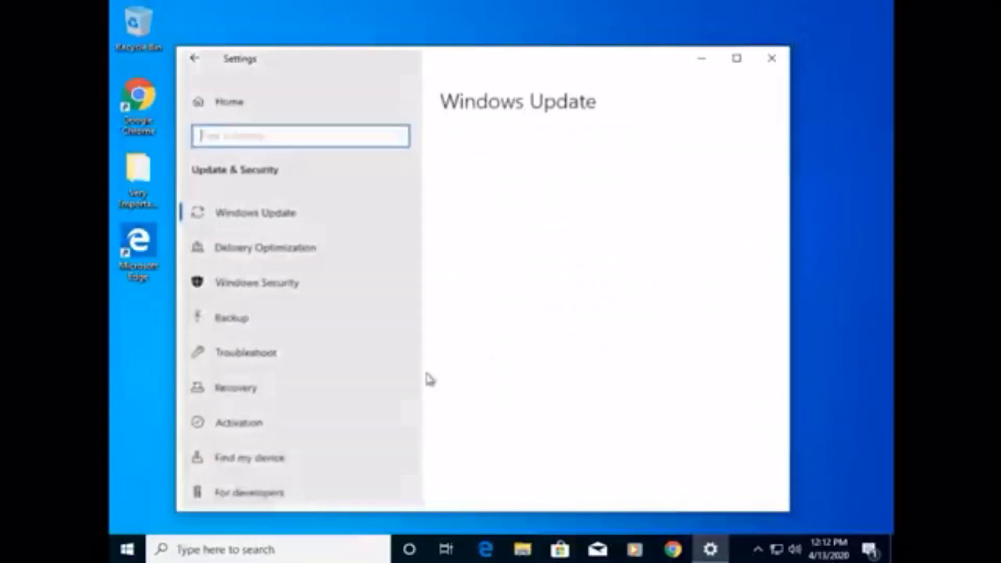
left_click(252, 425)
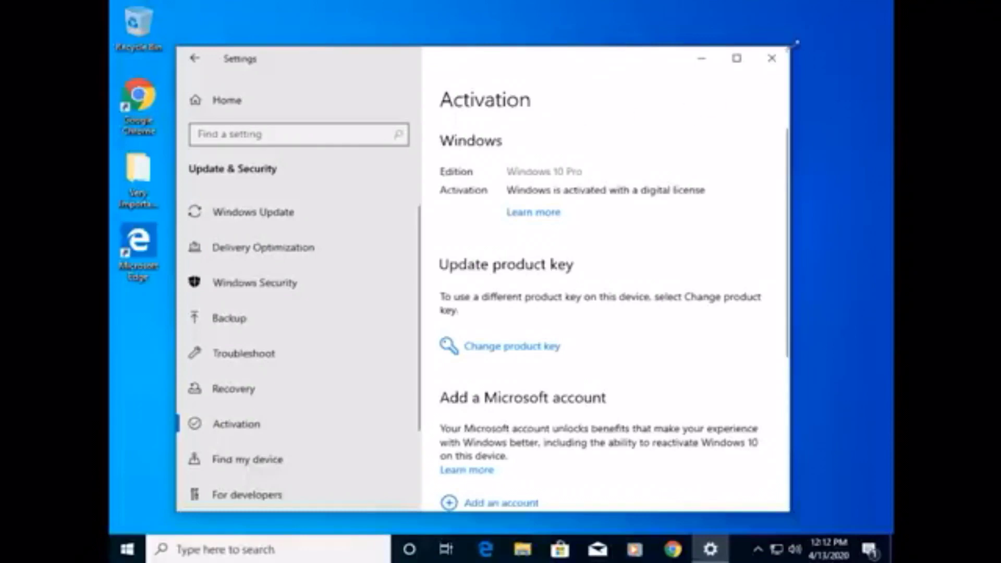
left_click(772, 58)
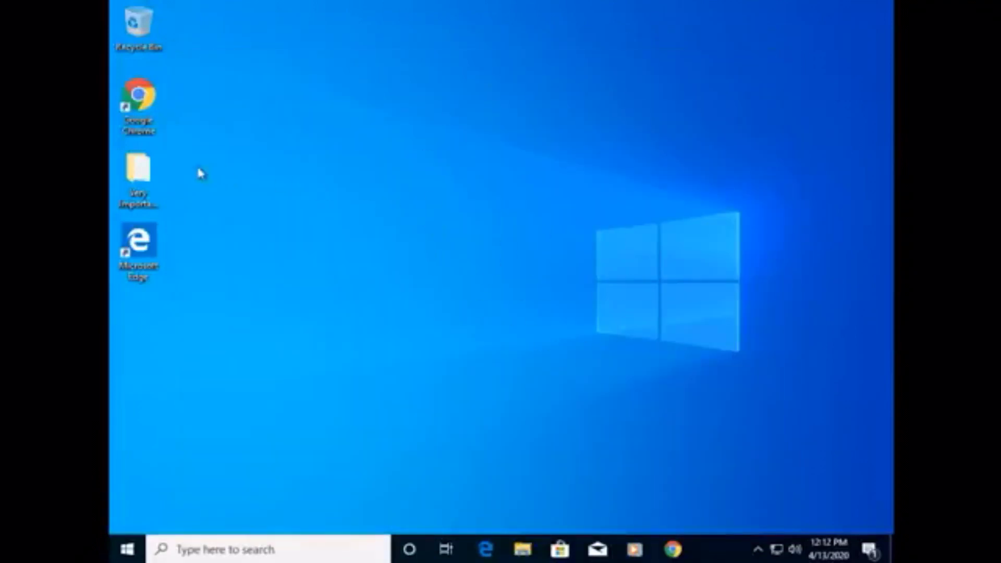
left_click(128, 189)
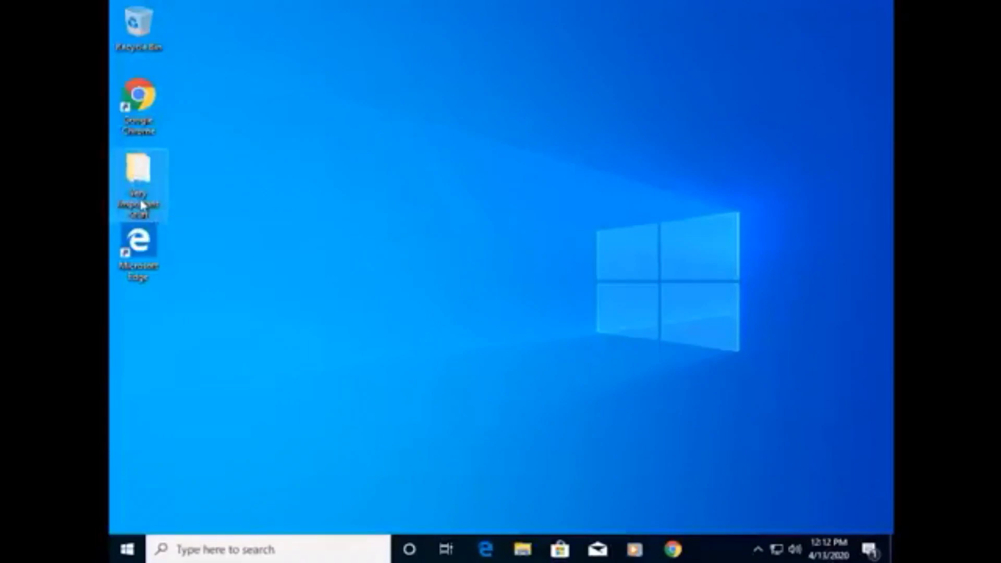
double_click(139, 205)
double_click(406, 155)
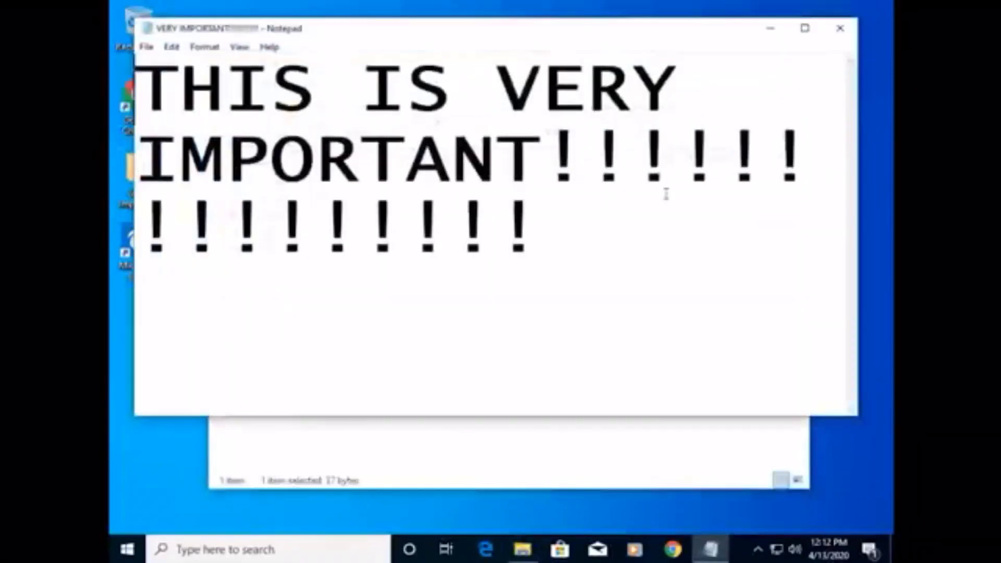
left_click(840, 27)
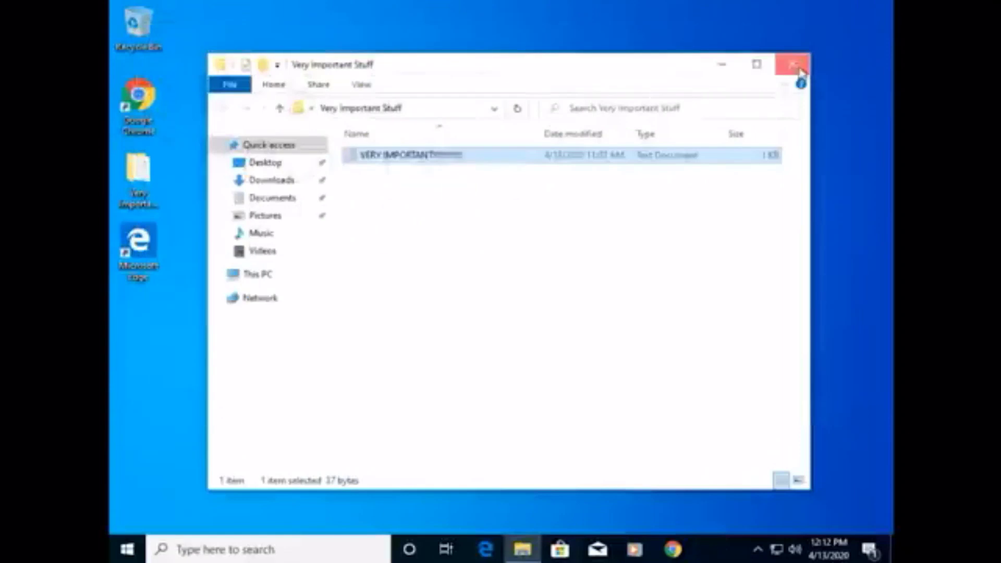
left_click(787, 63)
right_click(493, 235)
left_click(532, 279)
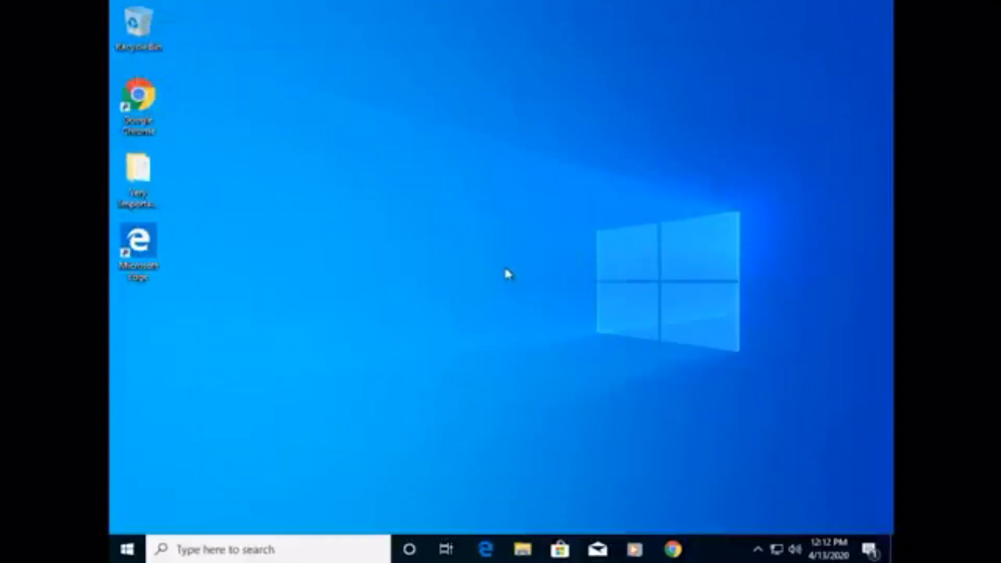